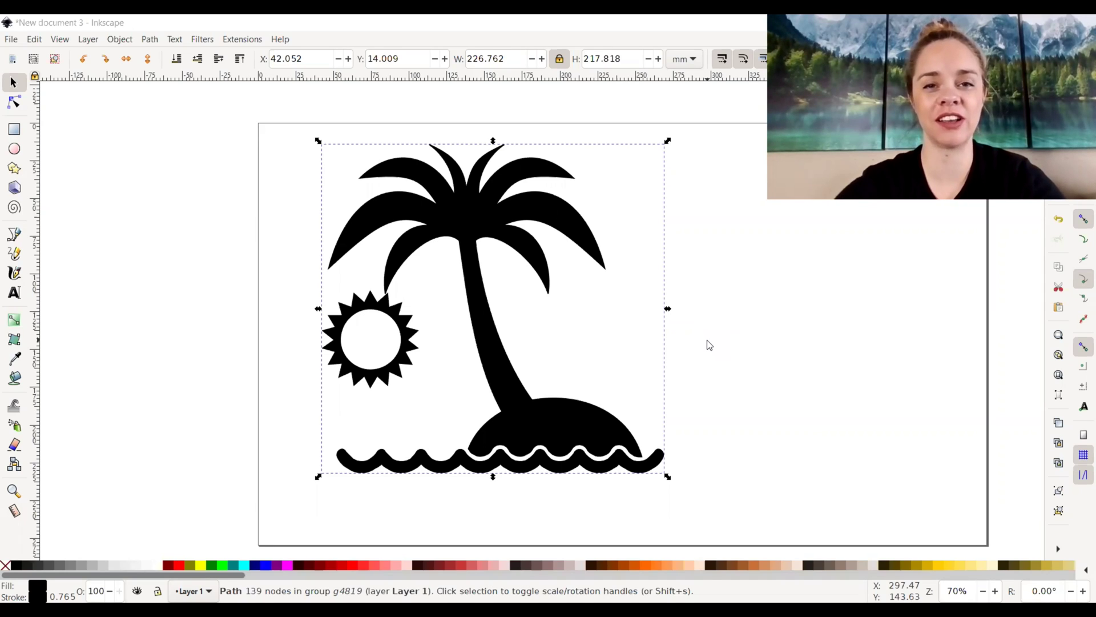
Select the palm tree island group and set its fill to none in Fill and Stroke.
{"action": "left_click", "coordinate": [247, 248]}
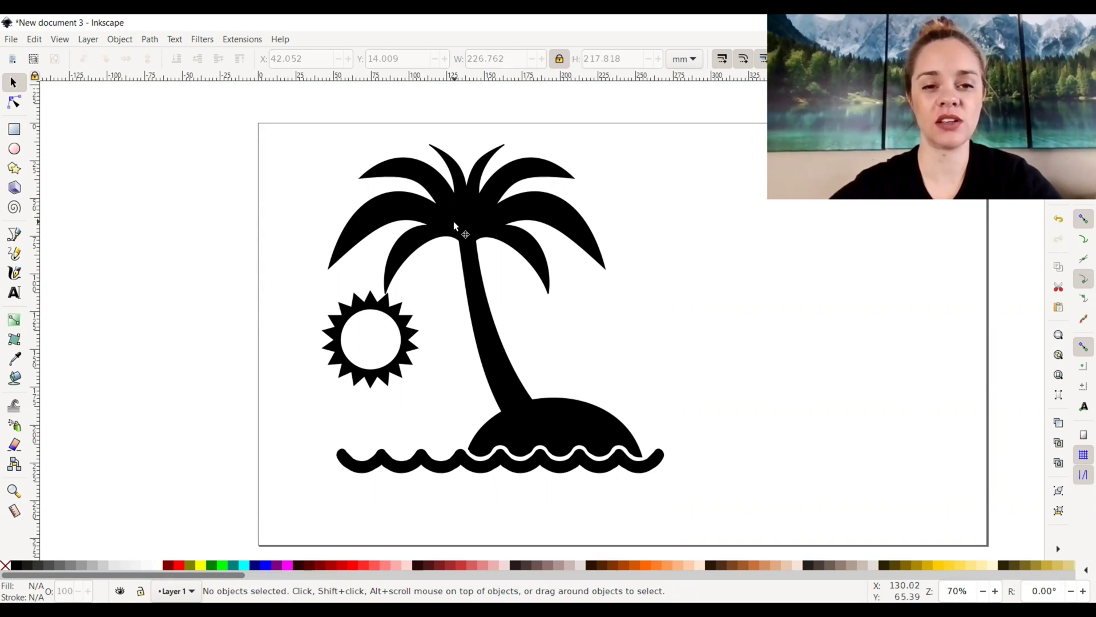
{"action": "left_click", "coordinate": [486, 233]}
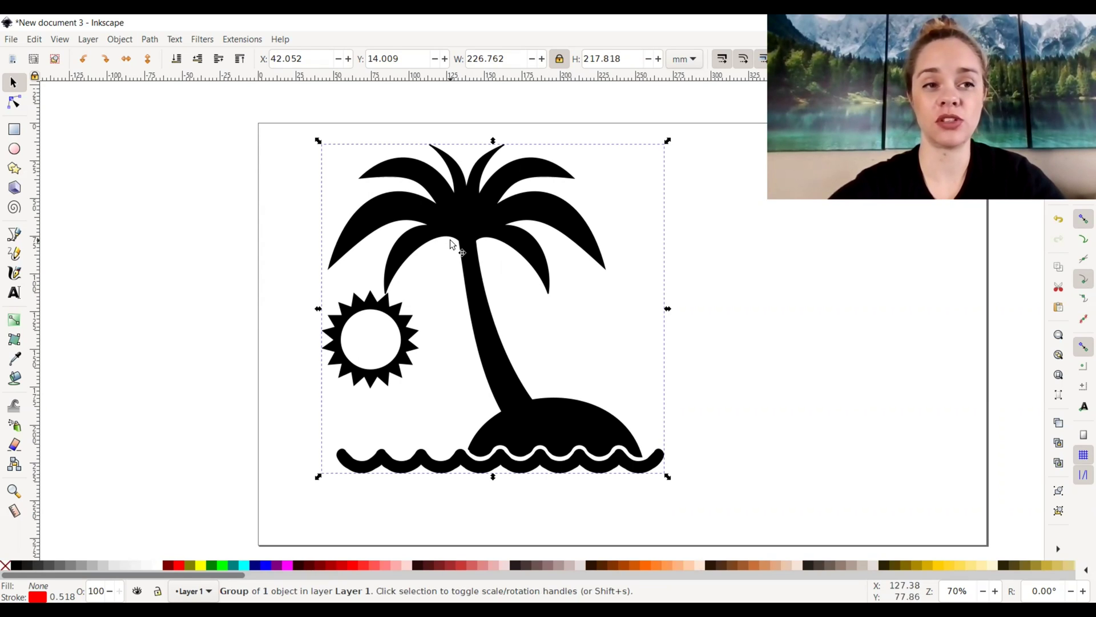
{"action": "left_click", "coordinate": [125, 40]}
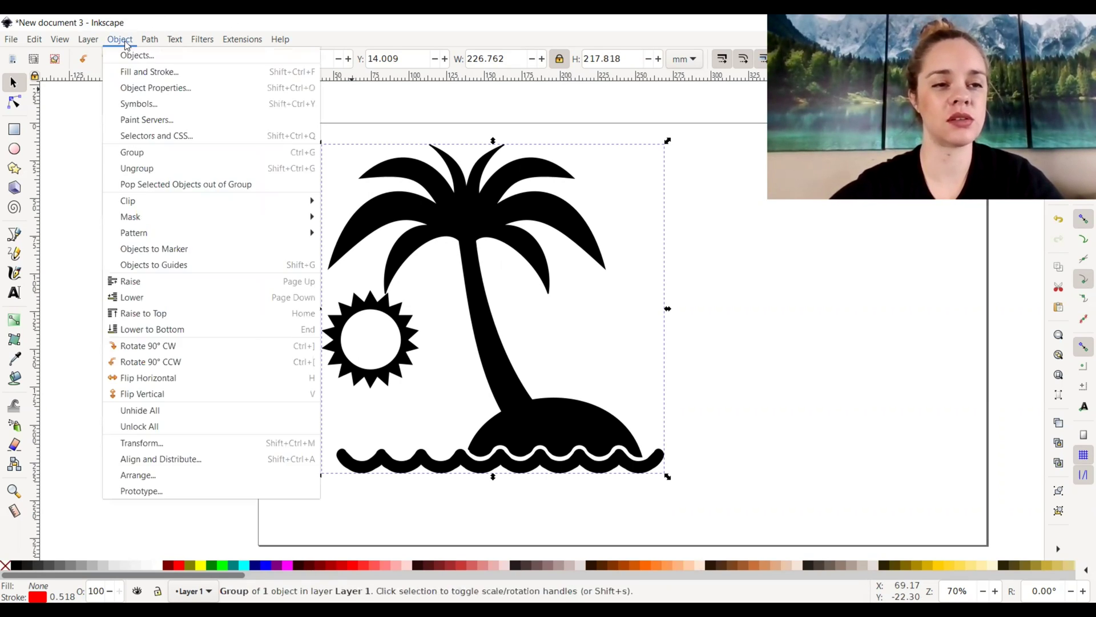
{"action": "left_click", "coordinate": [144, 77]}
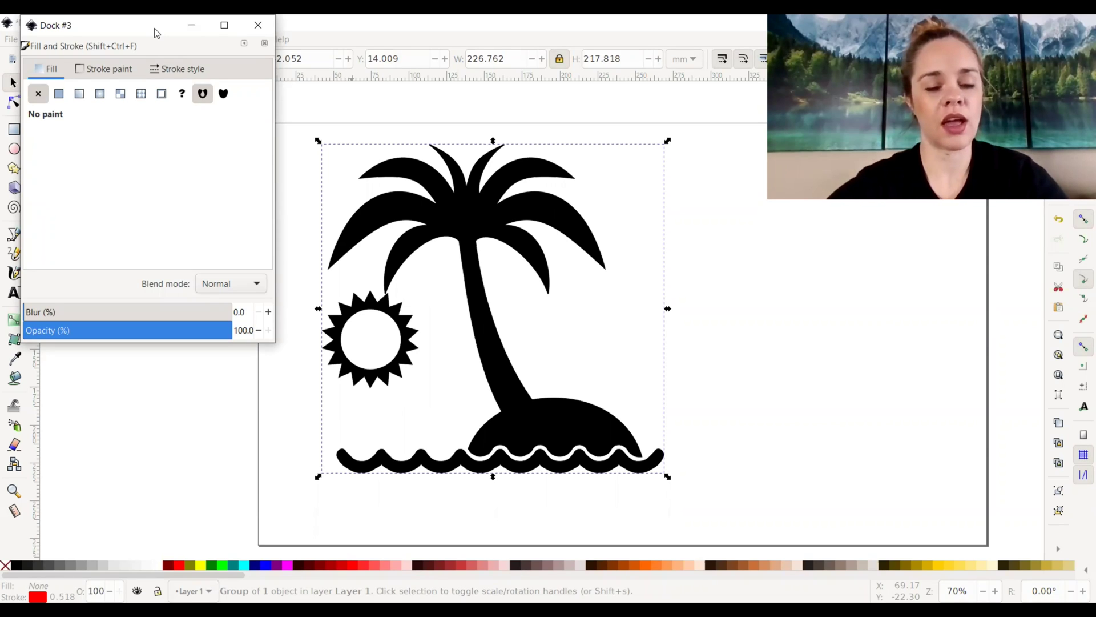
{"action": "left_click_drag", "start_coordinate": [154, 28], "coordinate": [184, 161]}
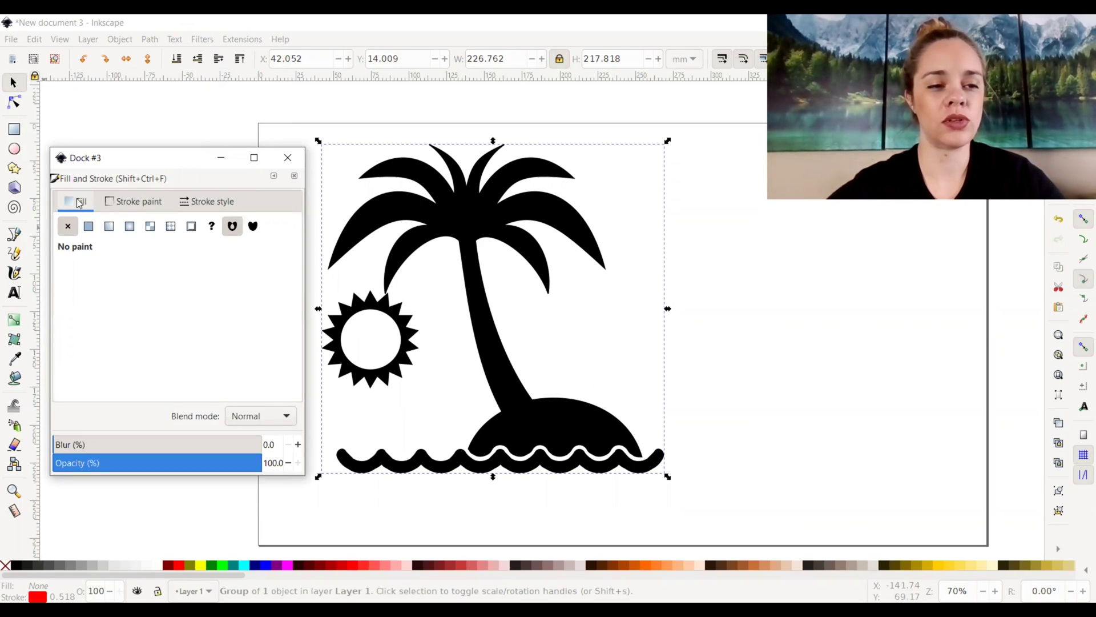
{"action": "left_click", "coordinate": [67, 227]}
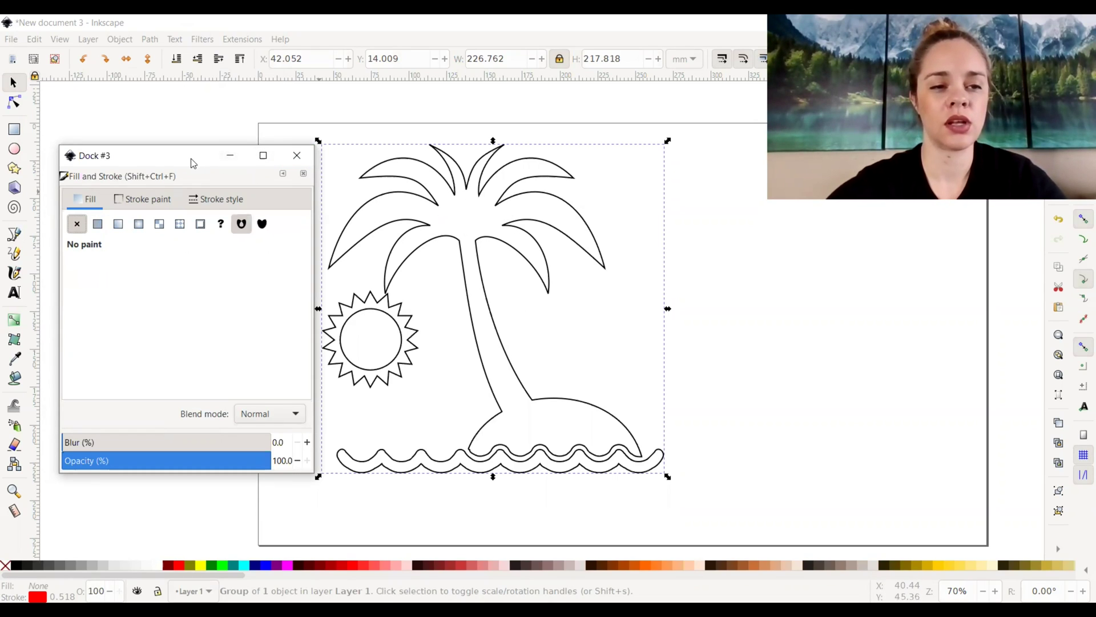
Set the palm tree island's stroke paint to the red swatch (ff0000ff).
{"action": "left_click_drag", "start_coordinate": [188, 152], "coordinate": [185, 139]}
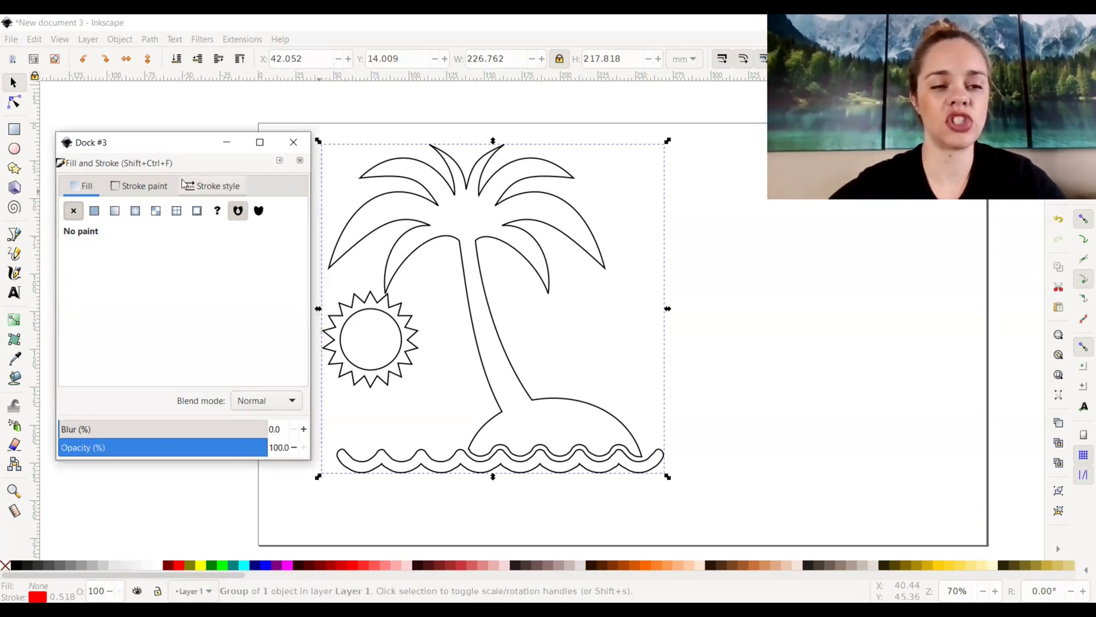
{"action": "left_click", "coordinate": [144, 187]}
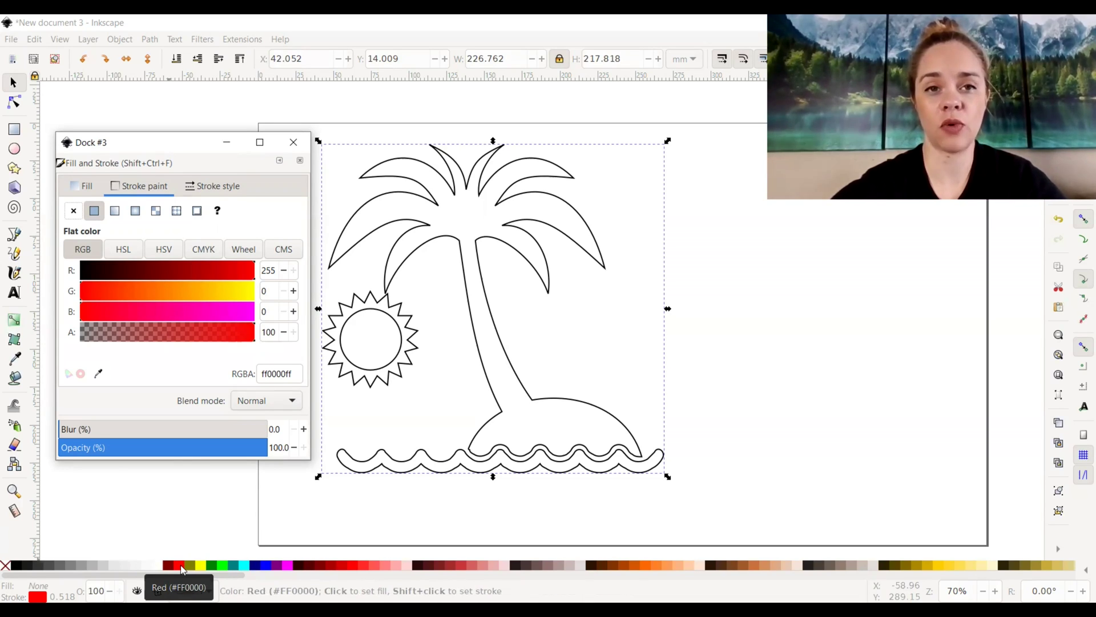
{"action": "right_click", "coordinate": [181, 567]}
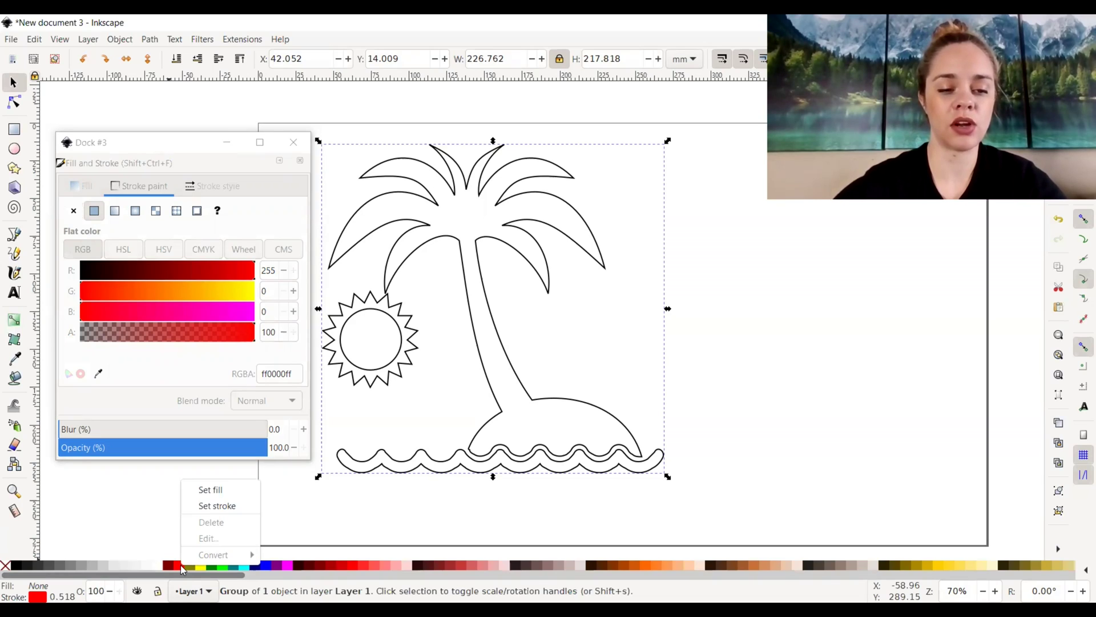
{"action": "left_click", "coordinate": [222, 506]}
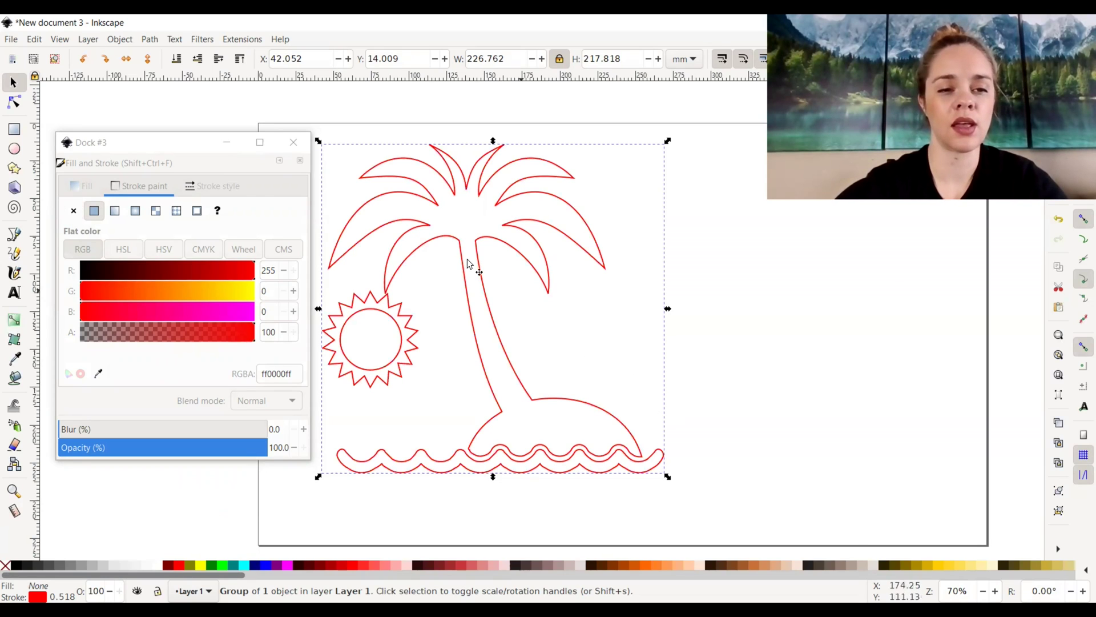
{"action": "left_click", "coordinate": [204, 146]}
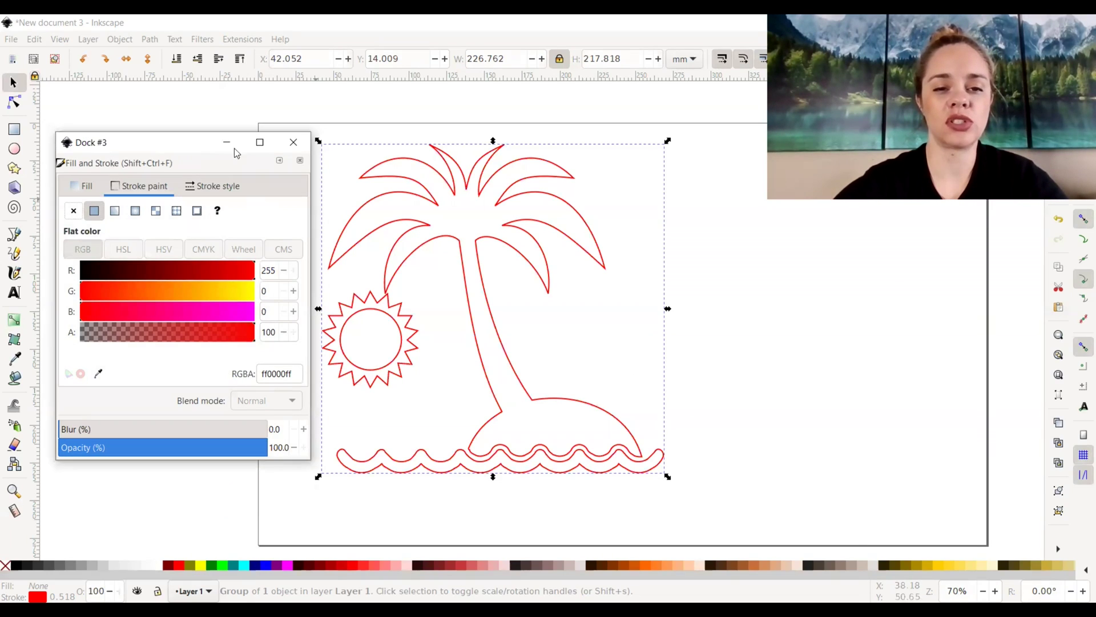
Open the stroke style settings, keep millimetres, and thin the stroke width to 0.118 mm.
{"action": "left_click", "coordinate": [210, 188]}
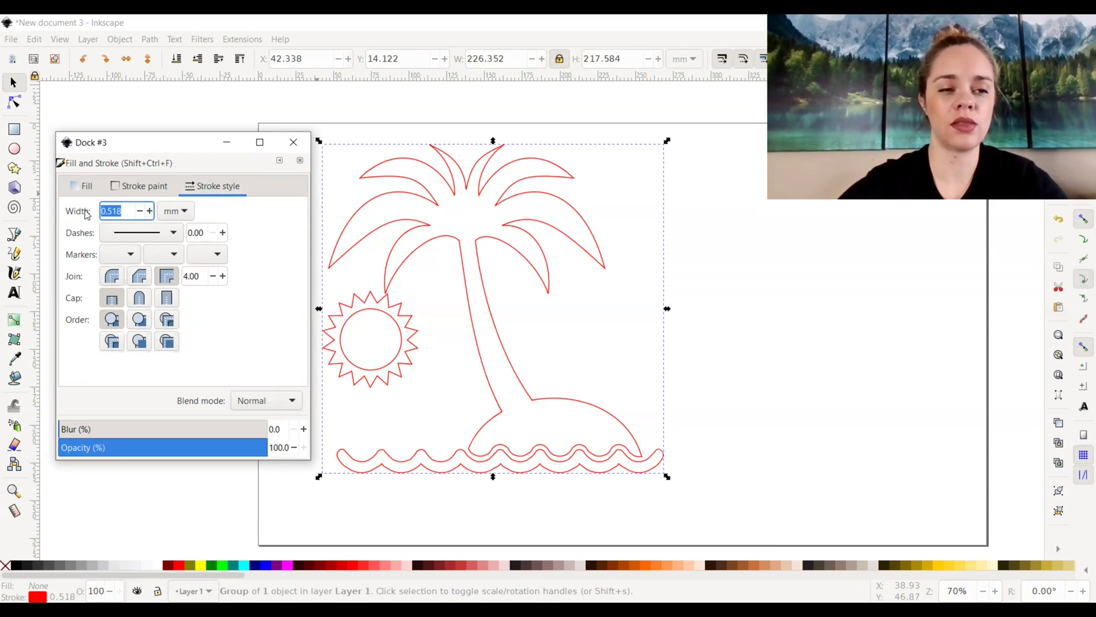
{"action": "left_click", "coordinate": [184, 214]}
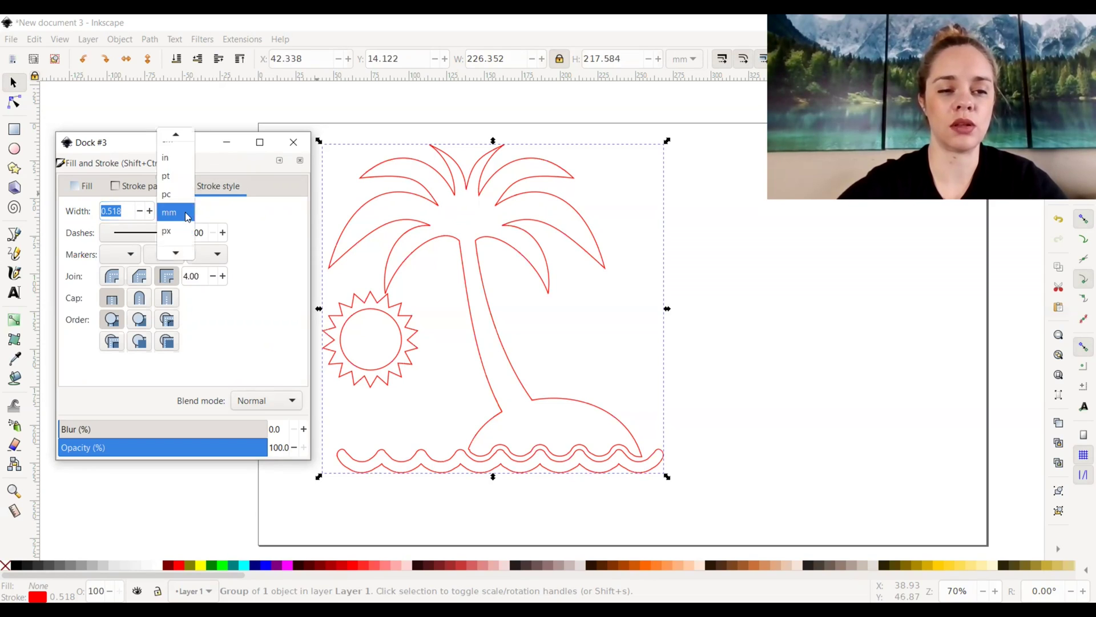
{"action": "left_click", "coordinate": [187, 214]}
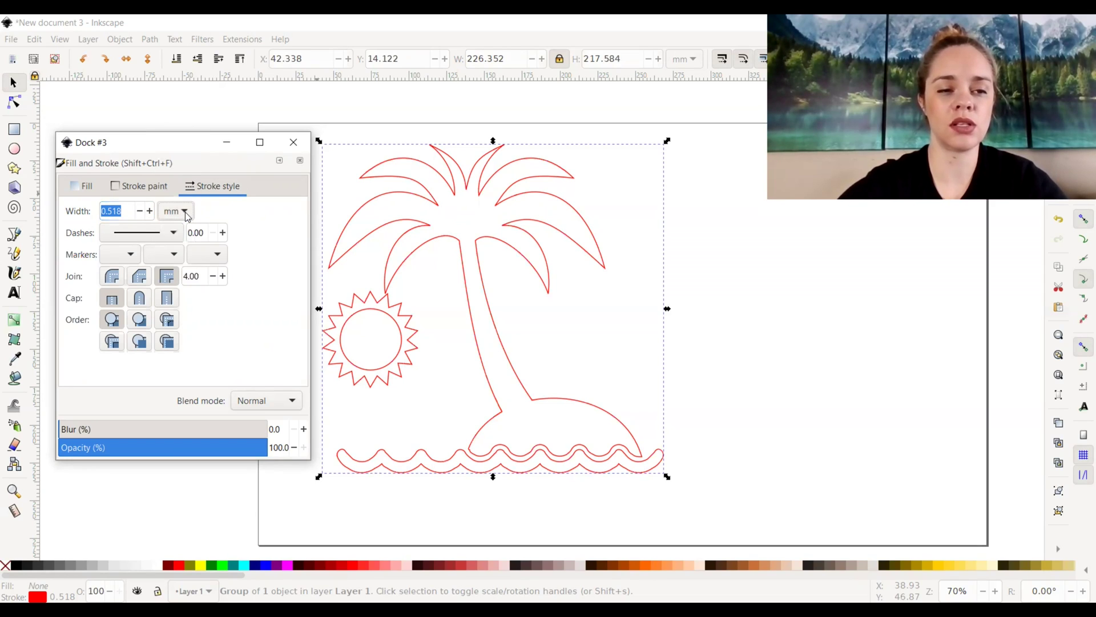
{"action": "left_click", "coordinate": [140, 211]}
{"action": "left_click", "coordinate": [140, 212]}
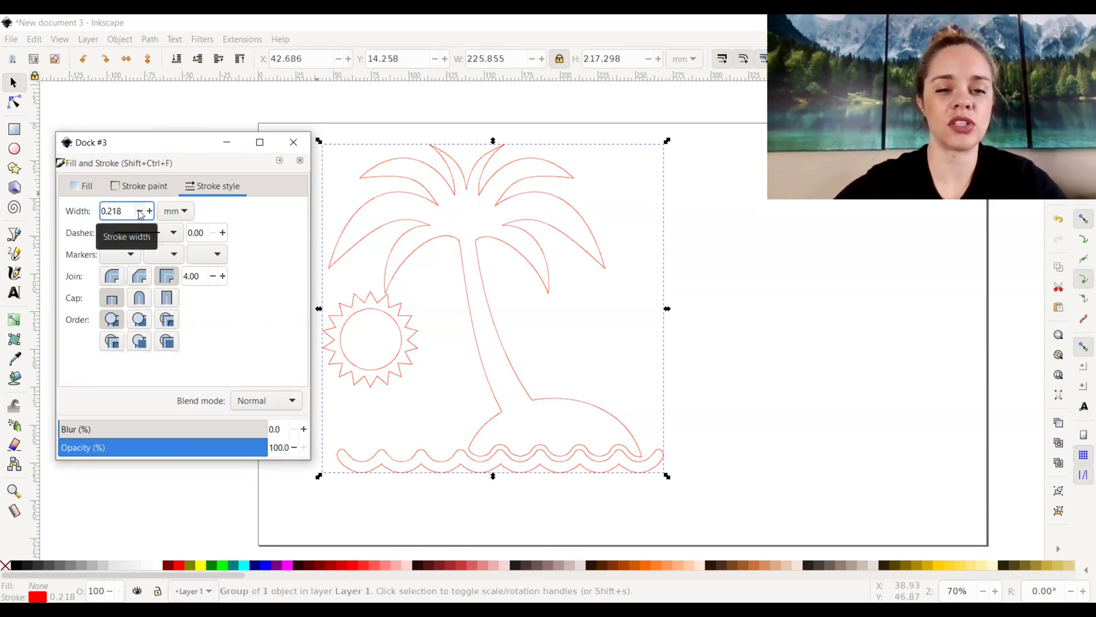
{"action": "left_click", "coordinate": [140, 211]}
{"action": "left_click", "coordinate": [139, 211]}
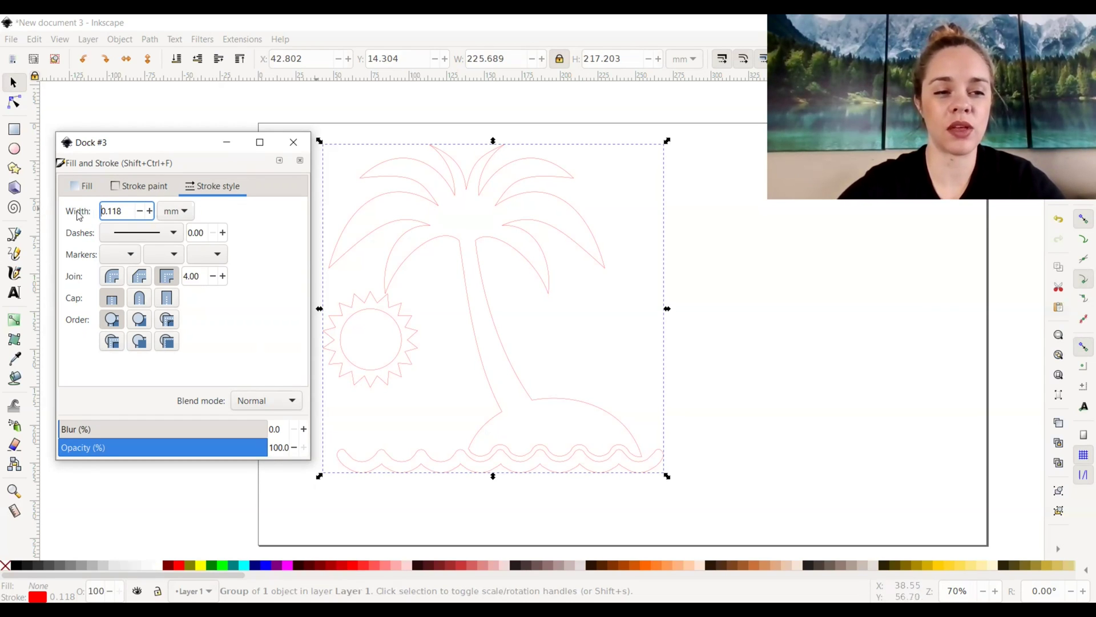
Raise the stroke width, then fine-tune it back down to 0.818 mm.
{"action": "left_click", "coordinate": [150, 212]}
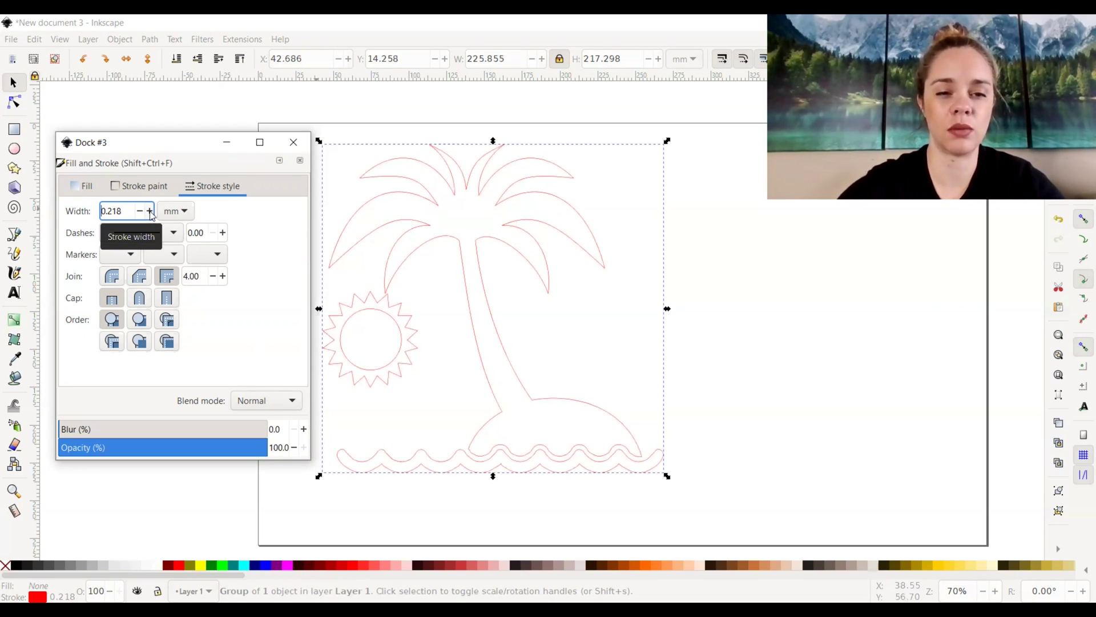
{"action": "left_click", "coordinate": [151, 213]}
{"action": "left_click", "coordinate": [150, 212]}
{"action": "left_click", "coordinate": [150, 213]}
{"action": "left_click", "coordinate": [150, 213]}
{"action": "left_click", "coordinate": [150, 212]}
{"action": "left_click", "coordinate": [150, 212]}
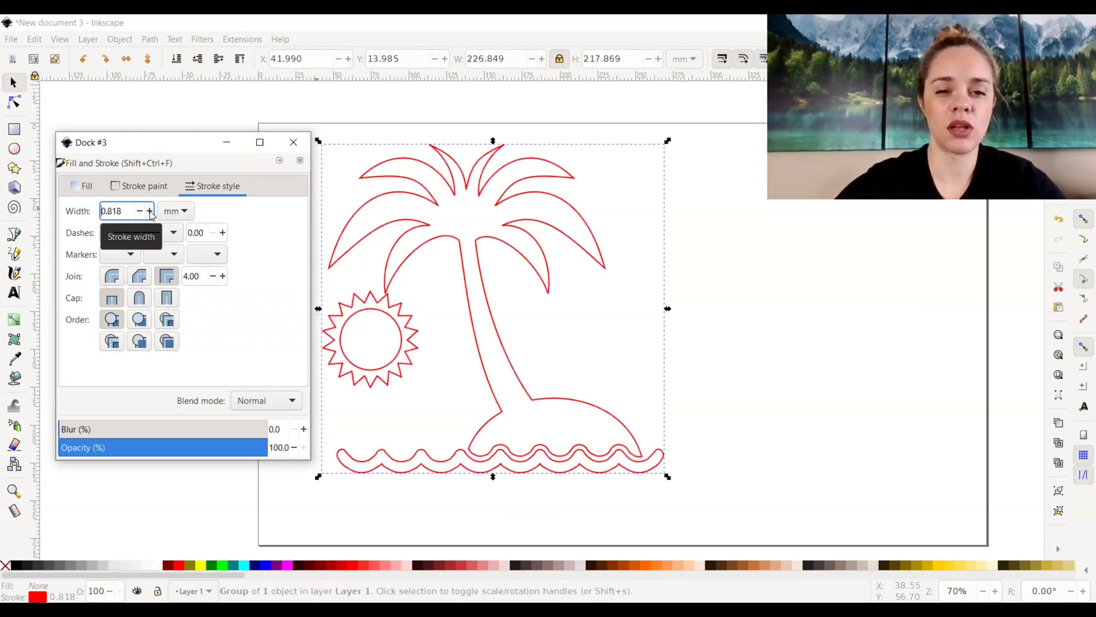
{"action": "left_click", "coordinate": [150, 212]}
{"action": "left_click", "coordinate": [151, 213]}
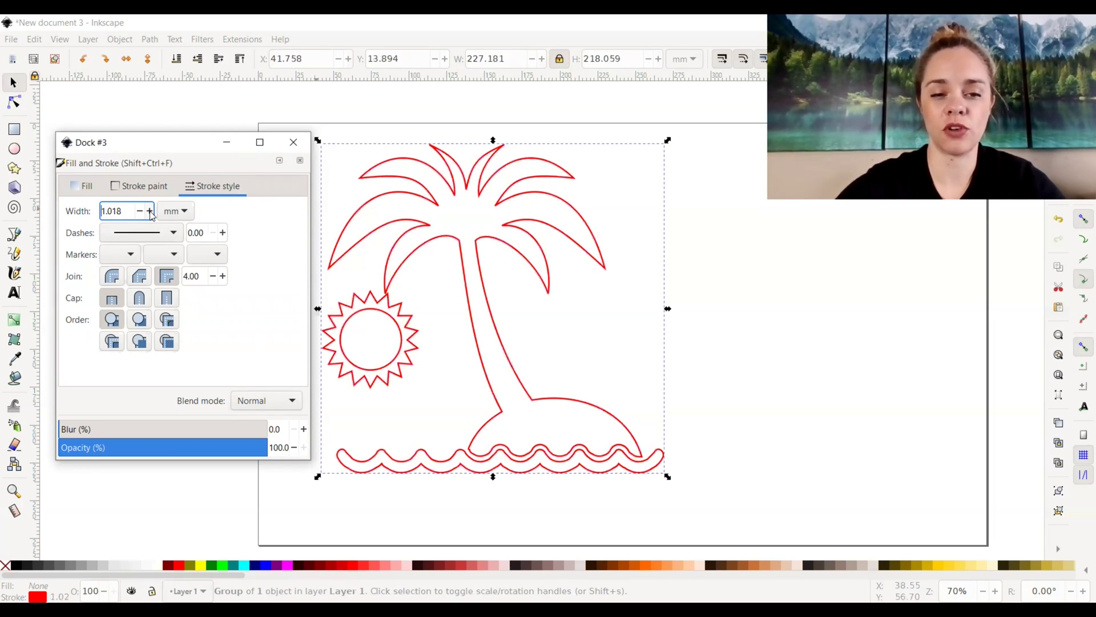
{"action": "left_click", "coordinate": [140, 212]}
{"action": "left_click", "coordinate": [139, 213]}
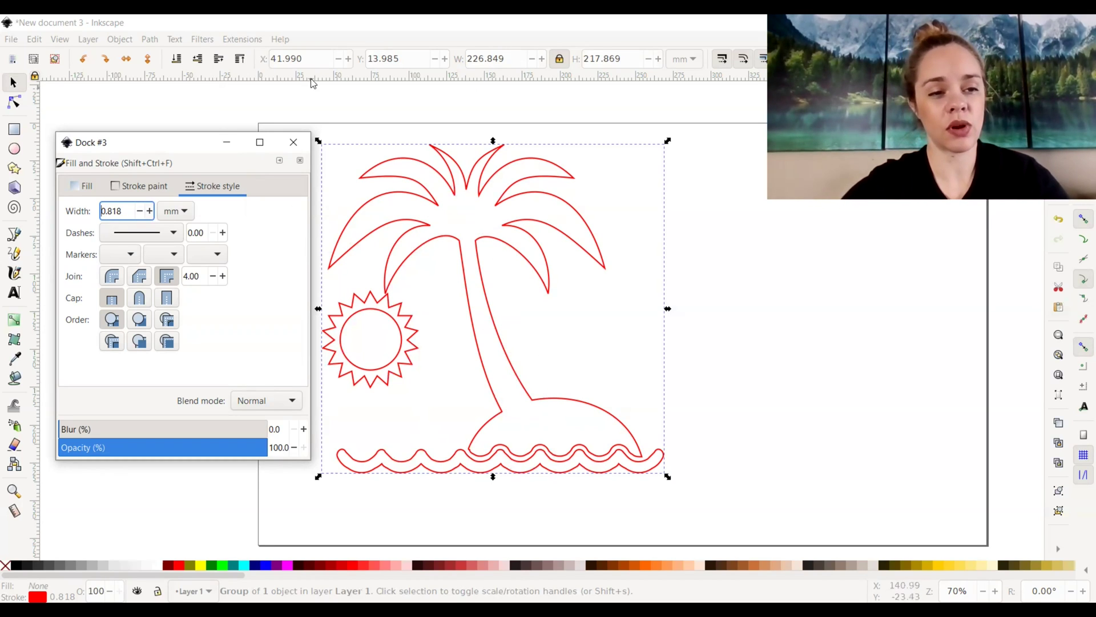
Set the palm island's stroke to none and give it a flat black fill (000000ff).
{"action": "left_click", "coordinate": [143, 187]}
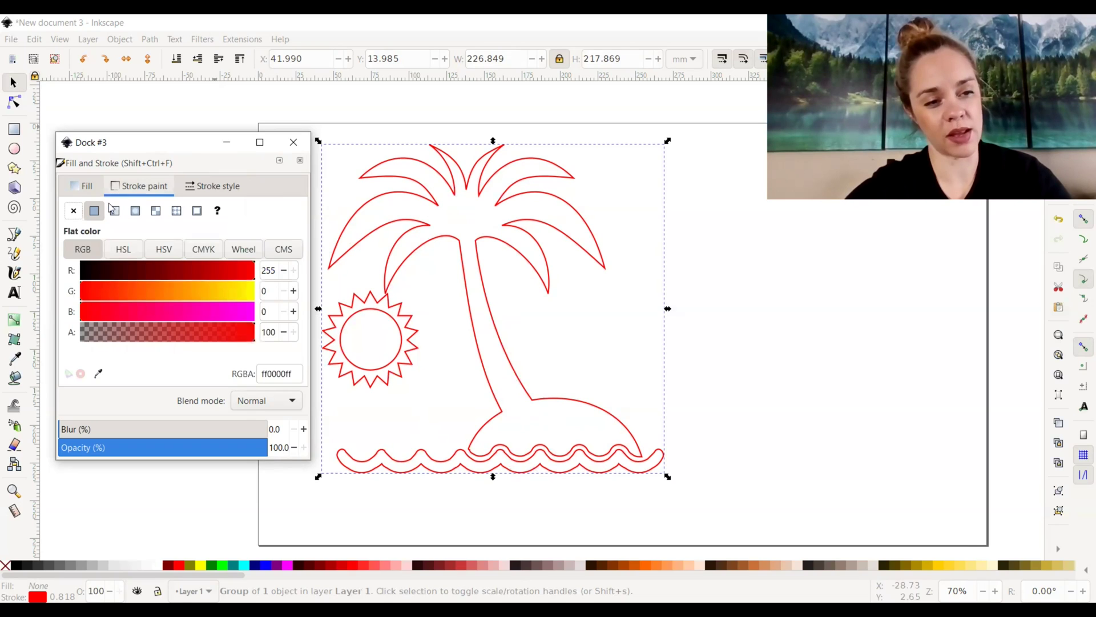
{"action": "left_click", "coordinate": [73, 212]}
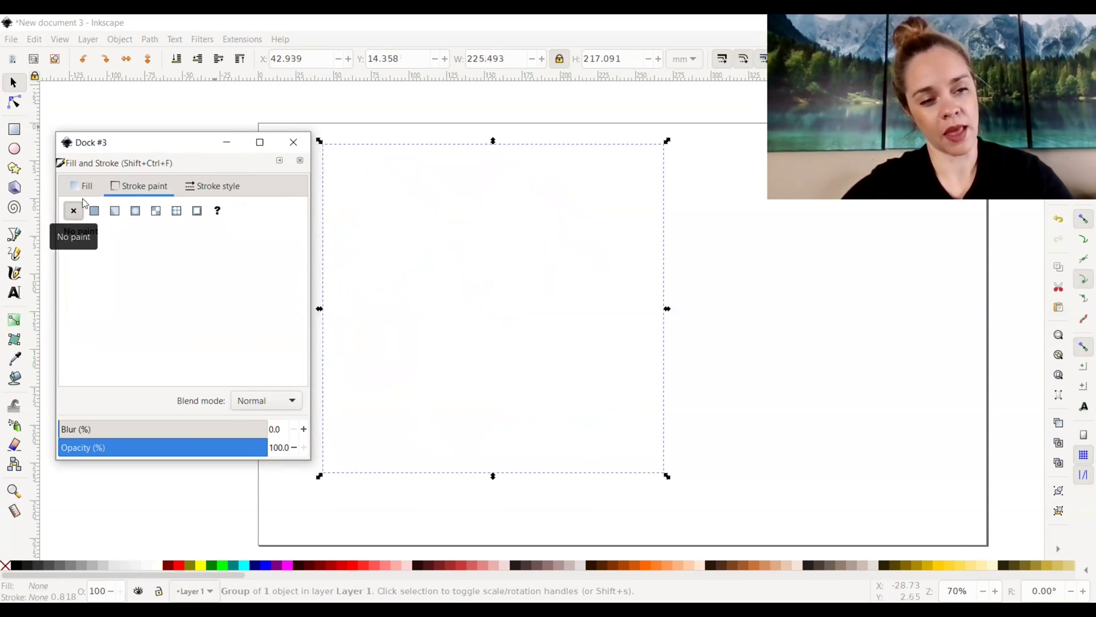
{"action": "left_click", "coordinate": [85, 188]}
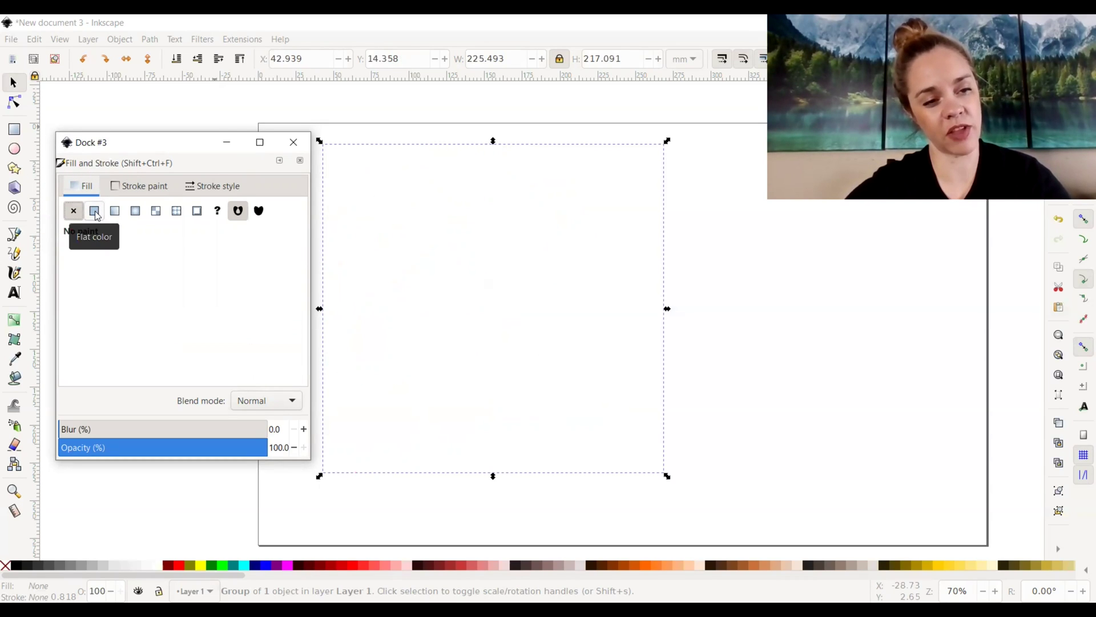
{"action": "left_click", "coordinate": [94, 211]}
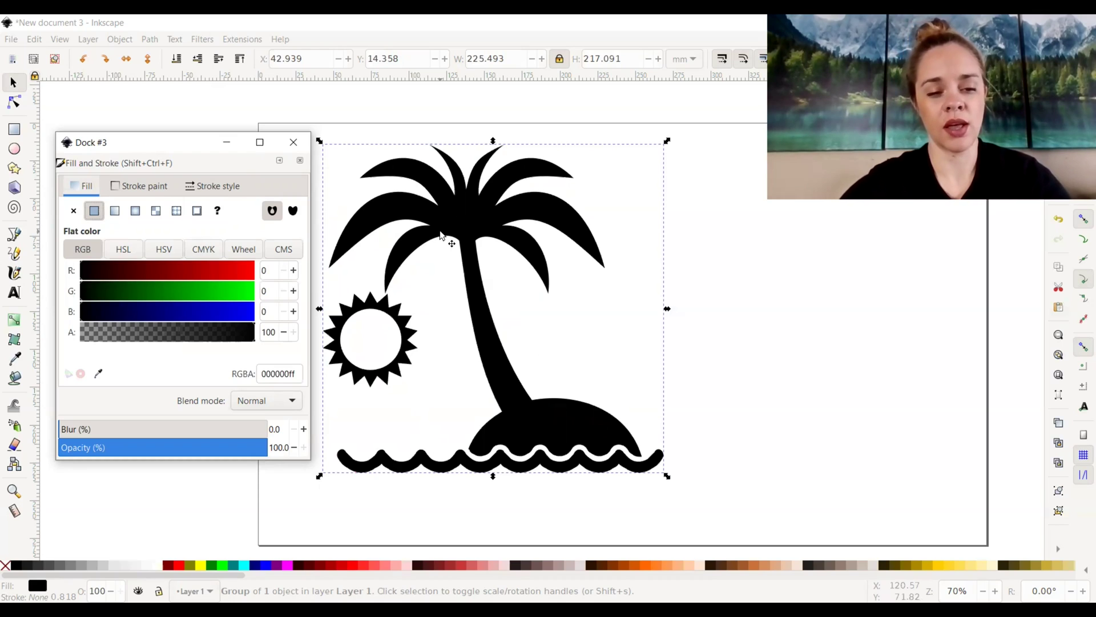
{"action": "right_click", "coordinate": [291, 568]}
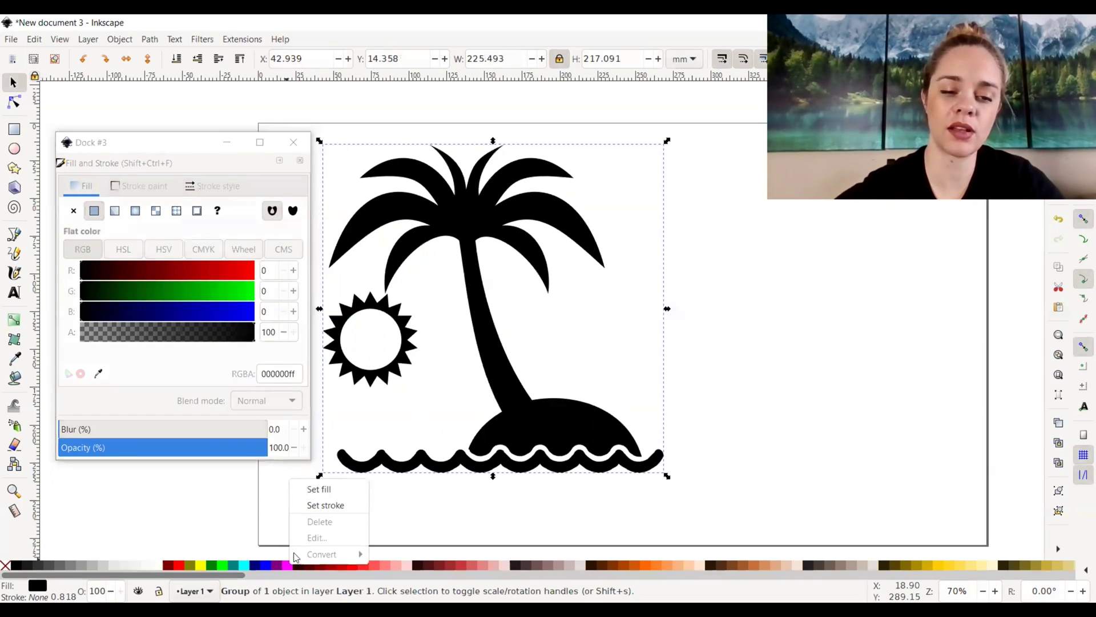
Fill the palm island with Fuchsia (ff00ffff) and nudge it slightly up and right.
{"action": "left_click", "coordinate": [326, 489]}
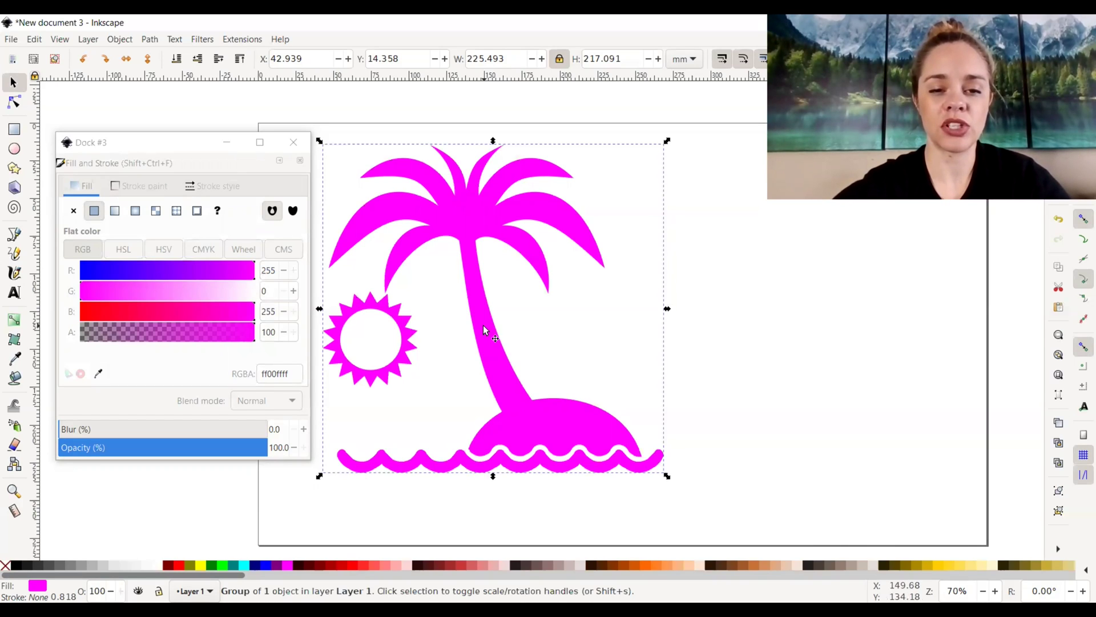
{"action": "left_click_drag", "start_coordinate": [486, 328], "coordinate": [488, 323]}
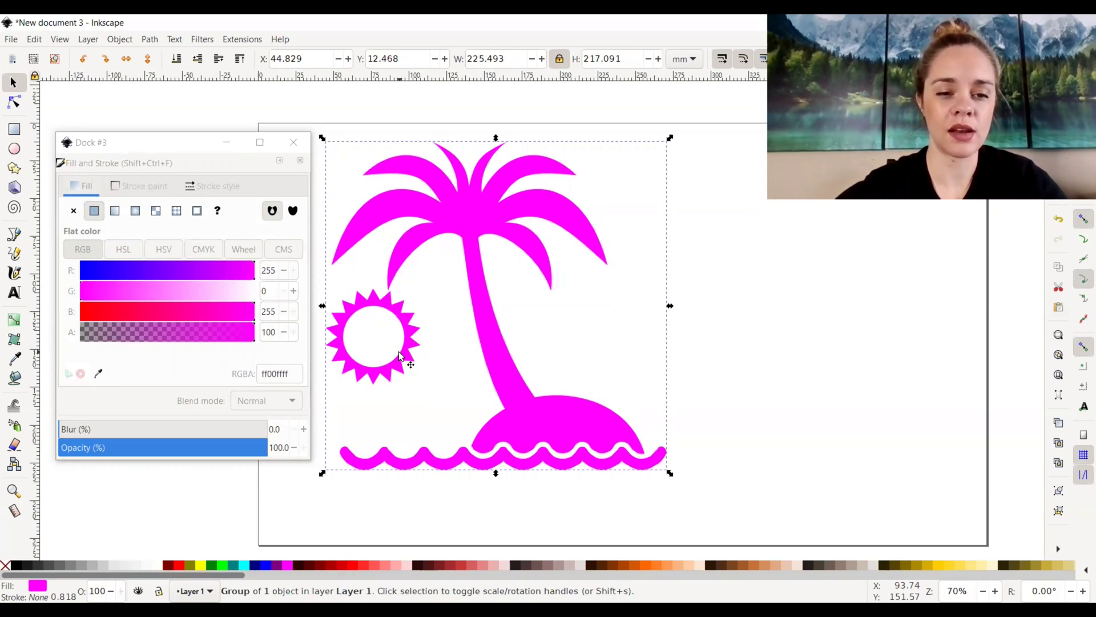
Close the Fill and Stroke panel, zoom in on the sun, and switch to the Node tool.
{"action": "left_click", "coordinate": [301, 147]}
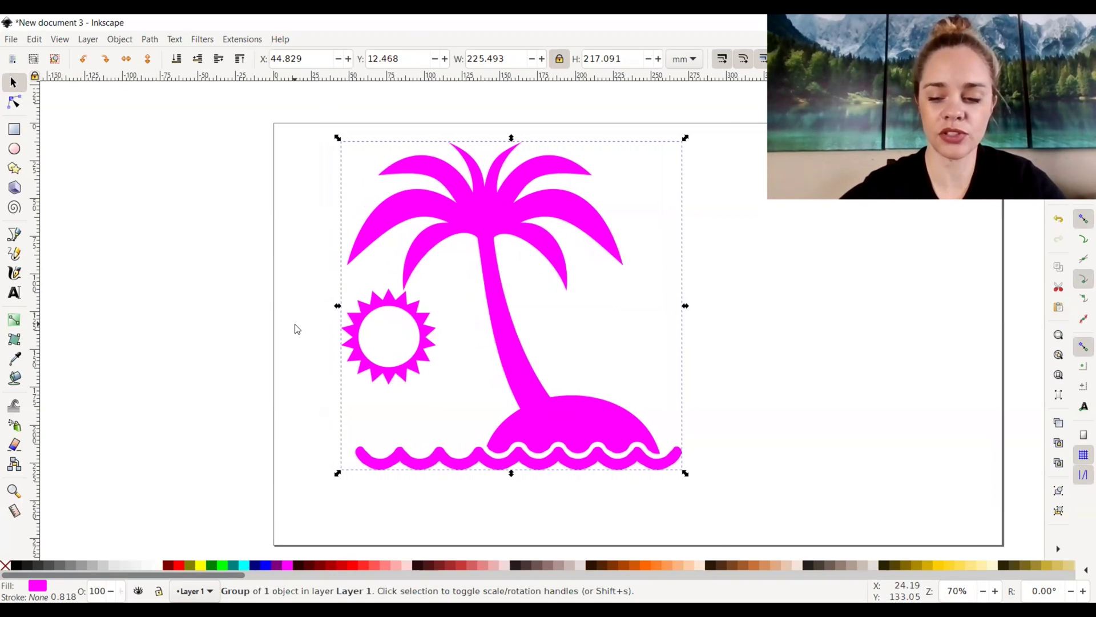
{"action": "key", "text": "plus"}
{"action": "key", "text": "plus"}
{"action": "key", "text": "plus"}
{"action": "scroll", "coordinate": [295, 329], "scroll_direction": "left", "scroll_amount": 5}
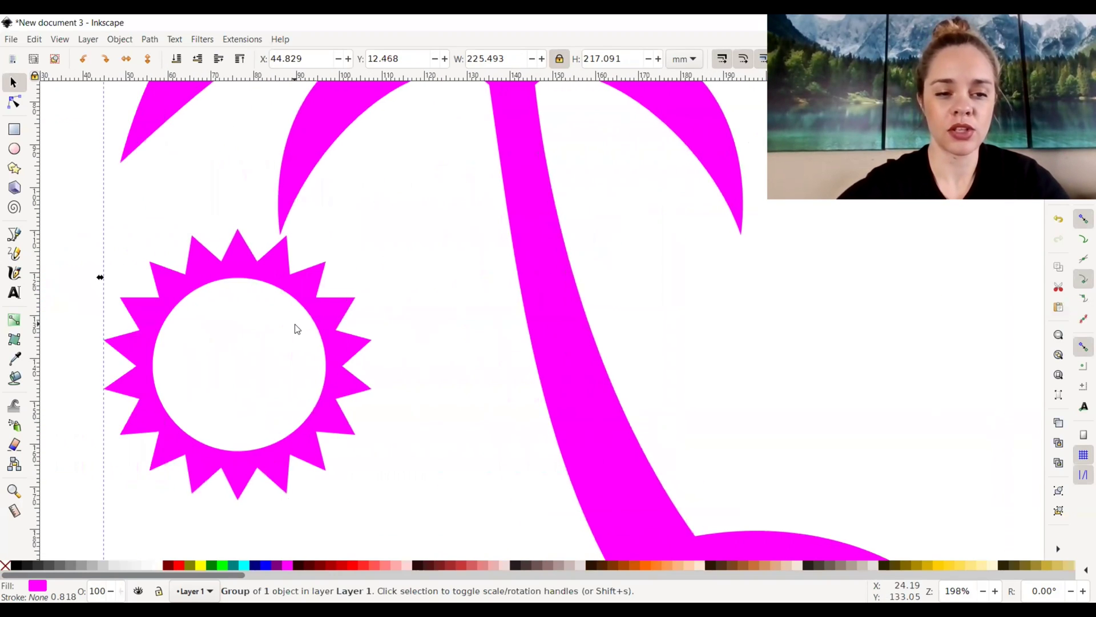
{"action": "scroll", "coordinate": [296, 329], "scroll_direction": "down", "scroll_amount": 3}
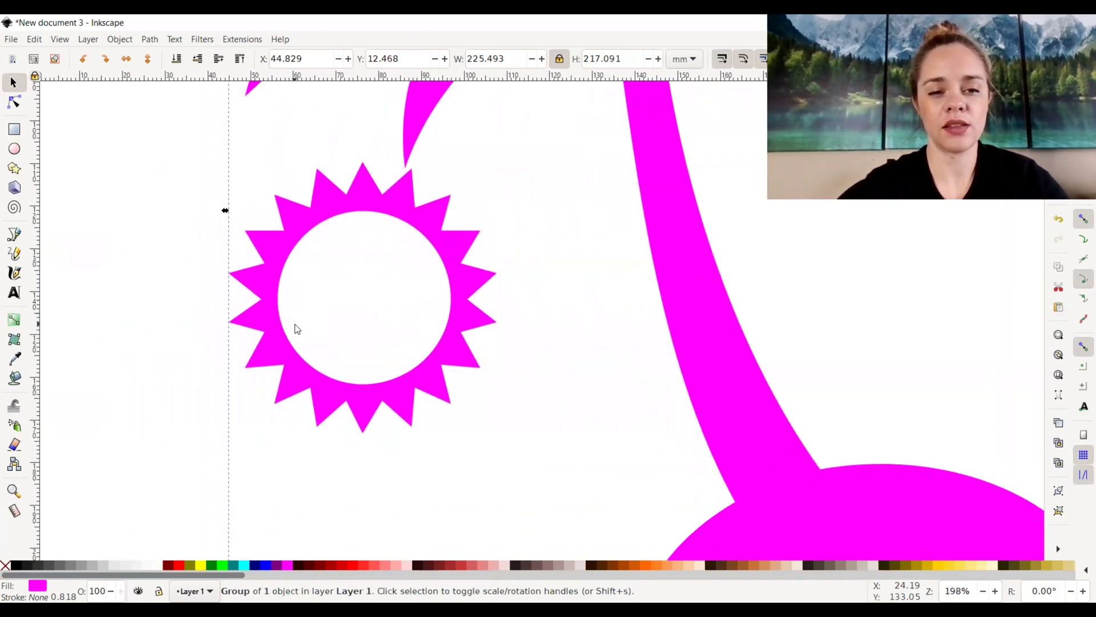
{"action": "scroll", "coordinate": [295, 329], "scroll_direction": "left", "scroll_amount": 2}
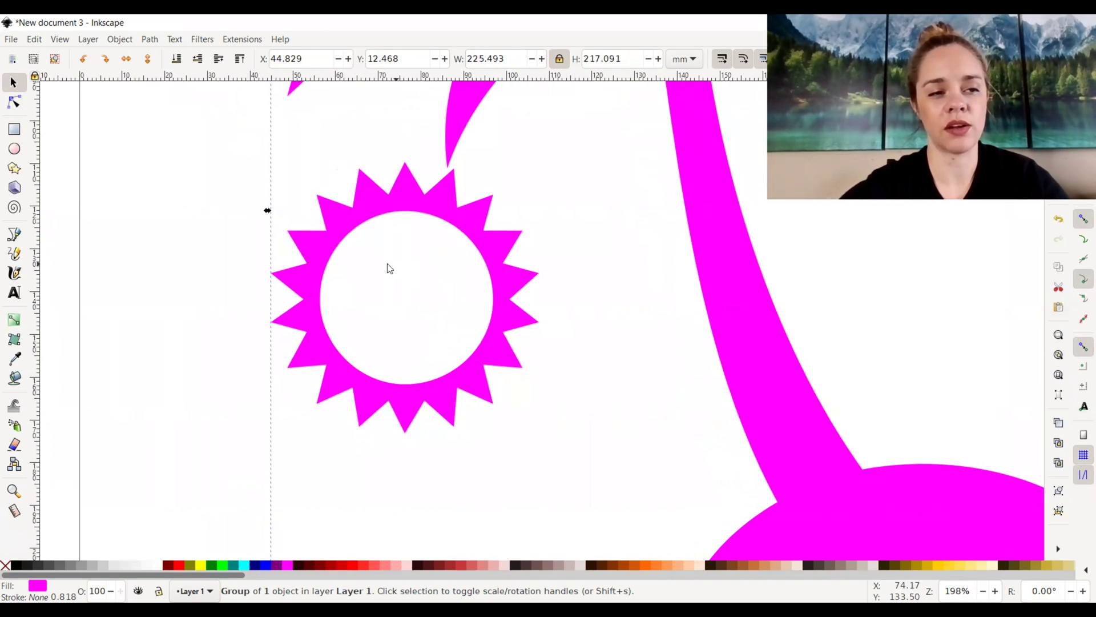
{"action": "left_click", "coordinate": [14, 103]}
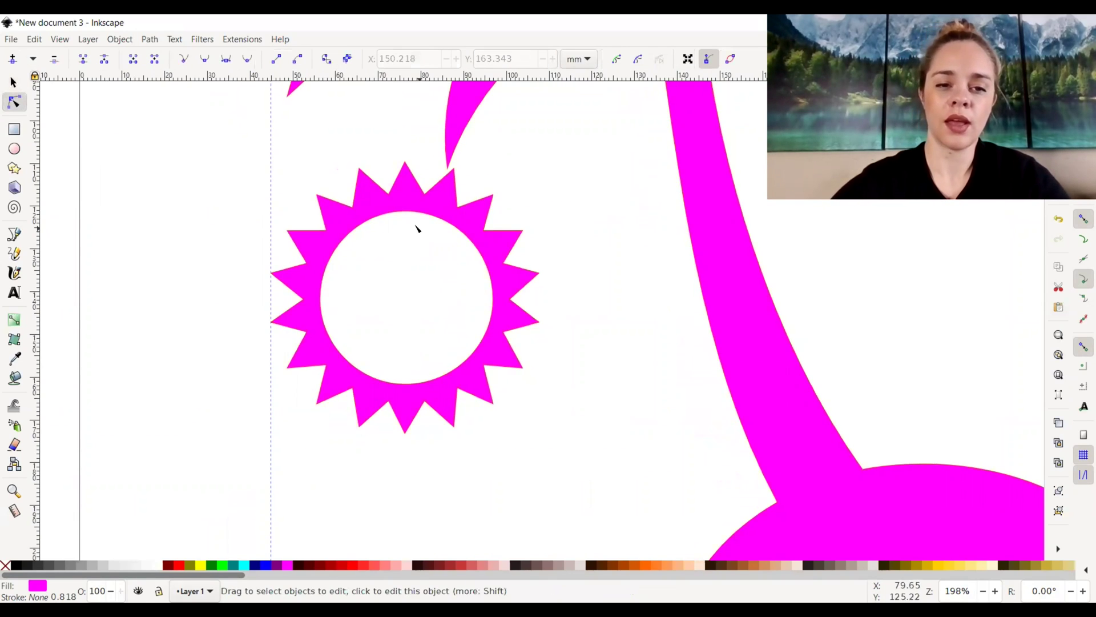
Select the four nodes of the sun's inner circle and delete them, then deselect.
{"action": "left_click", "coordinate": [401, 216]}
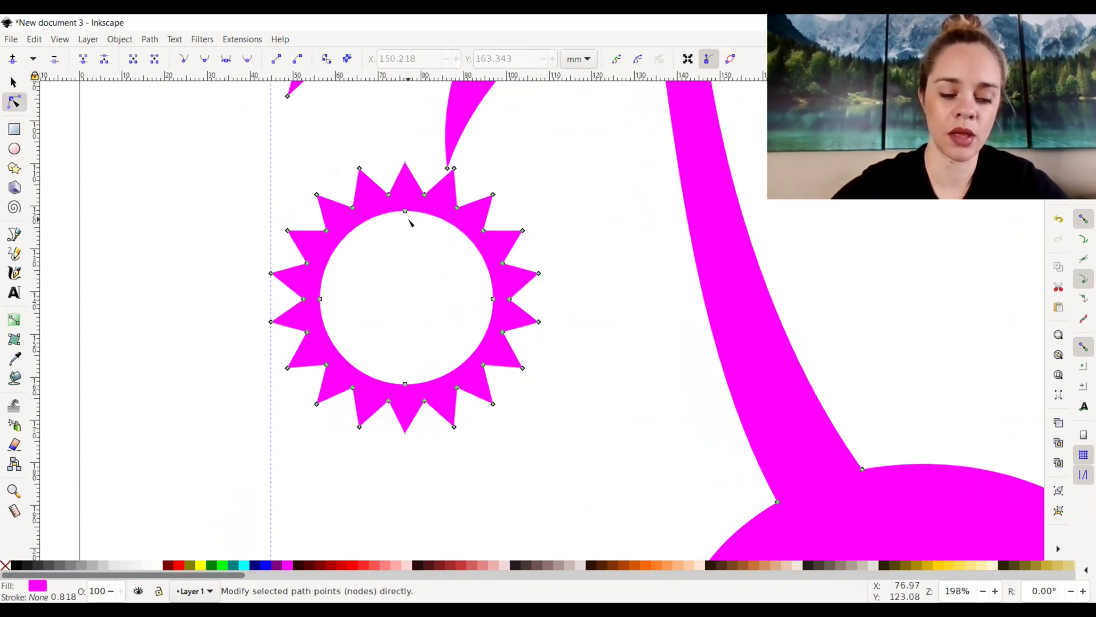
{"action": "left_click_drag", "start_coordinate": [421, 224], "coordinate": [395, 209]}
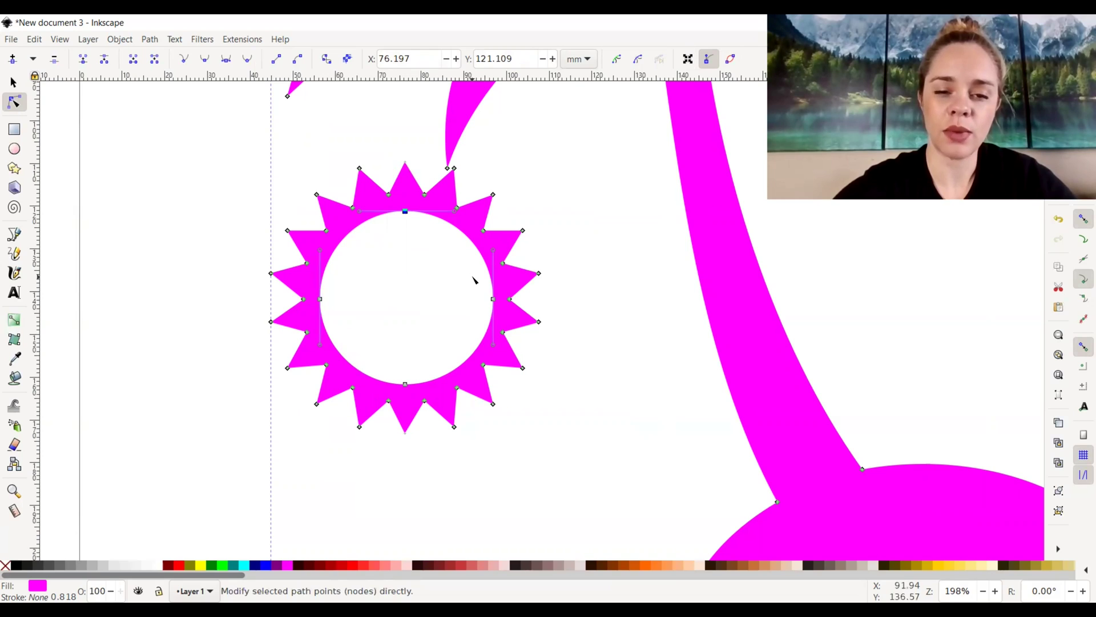
{"action": "left_click", "coordinate": [493, 298], "text": "shift"}
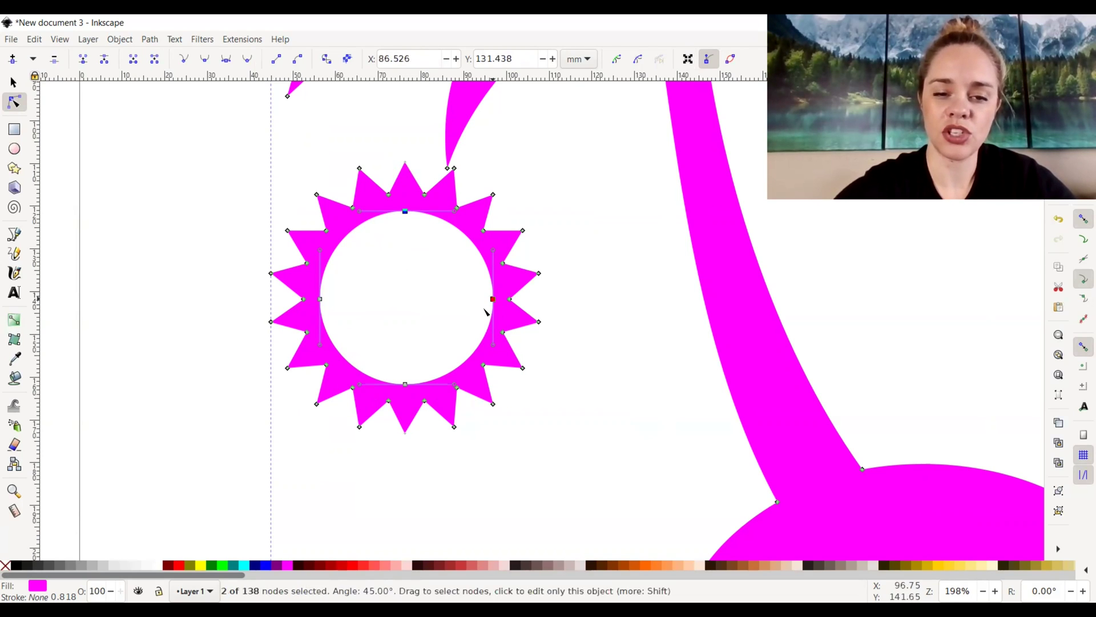
{"action": "left_click", "coordinate": [405, 384], "text": "shift"}
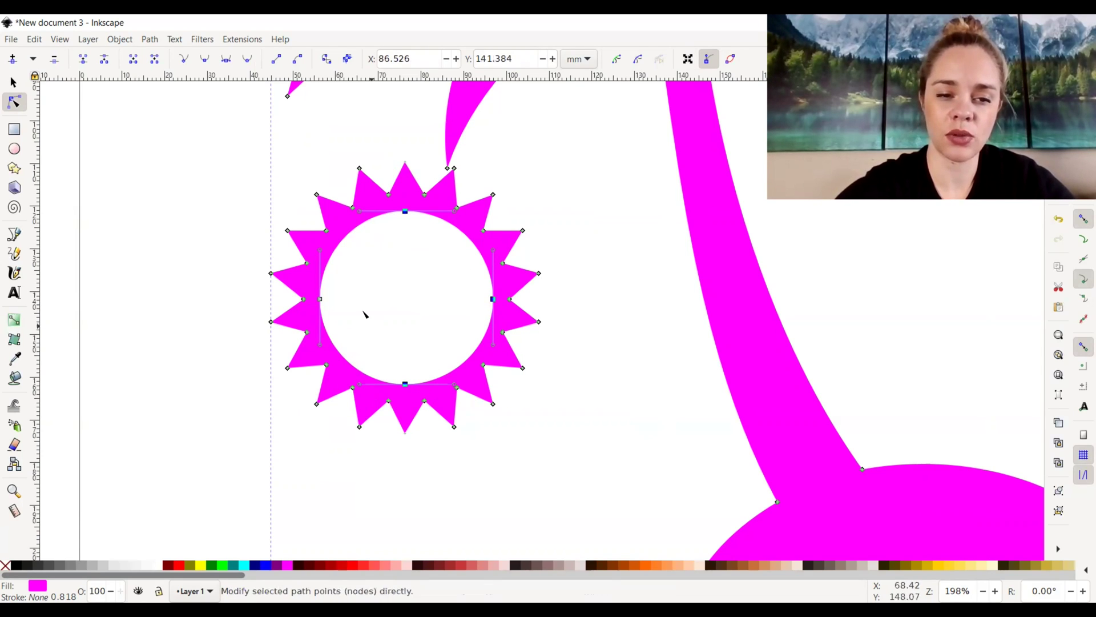
{"action": "left_click", "coordinate": [320, 299], "text": "shift"}
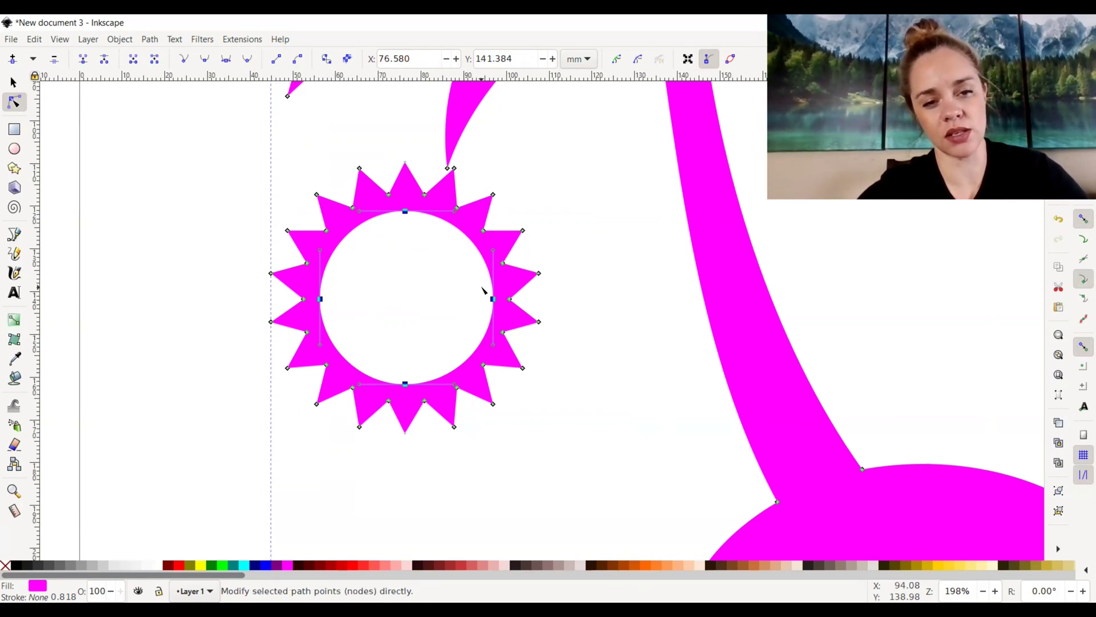
{"action": "key", "text": "Delete"}
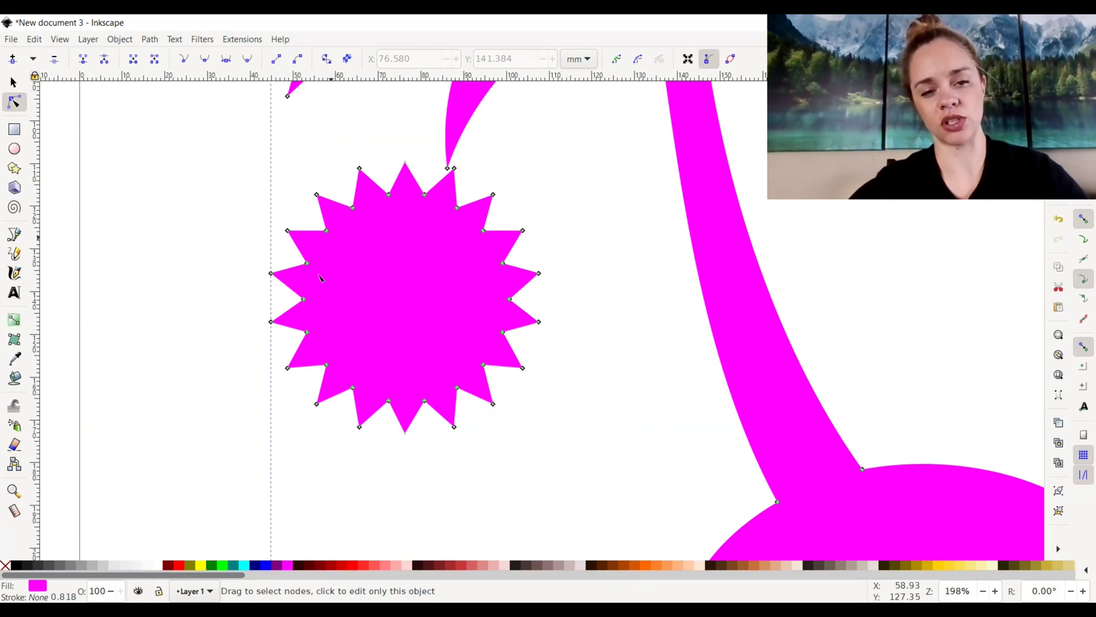
{"action": "left_click", "coordinate": [580, 244]}
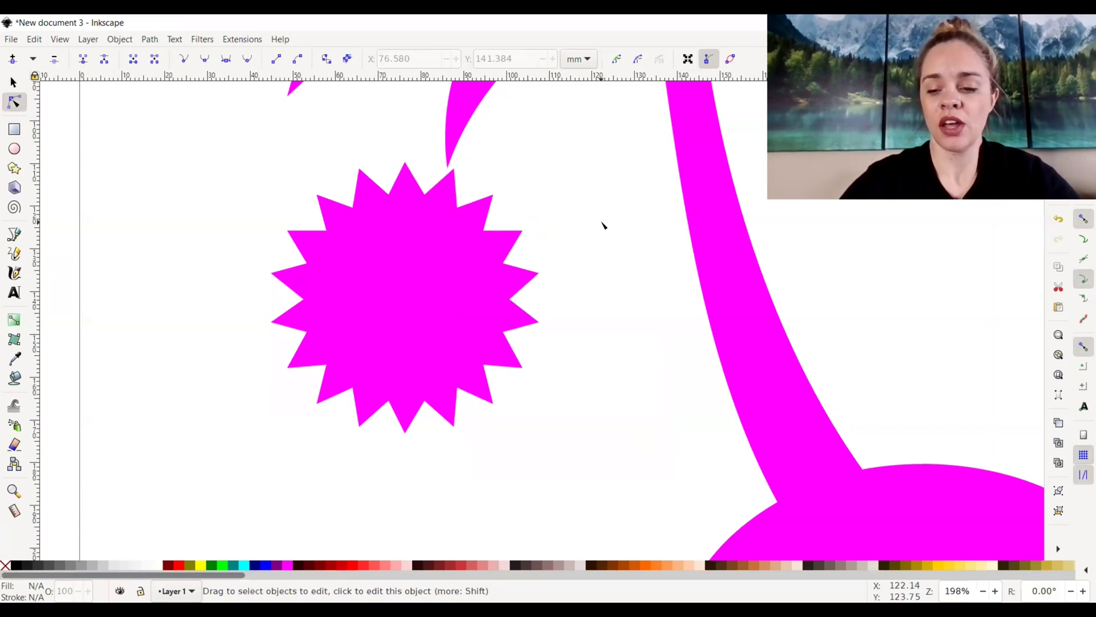
Zoom out to 70% and scroll right to centre the whole page.
{"action": "key", "text": "minus"}
{"action": "key", "text": "minus"}
{"action": "key", "text": "minus"}
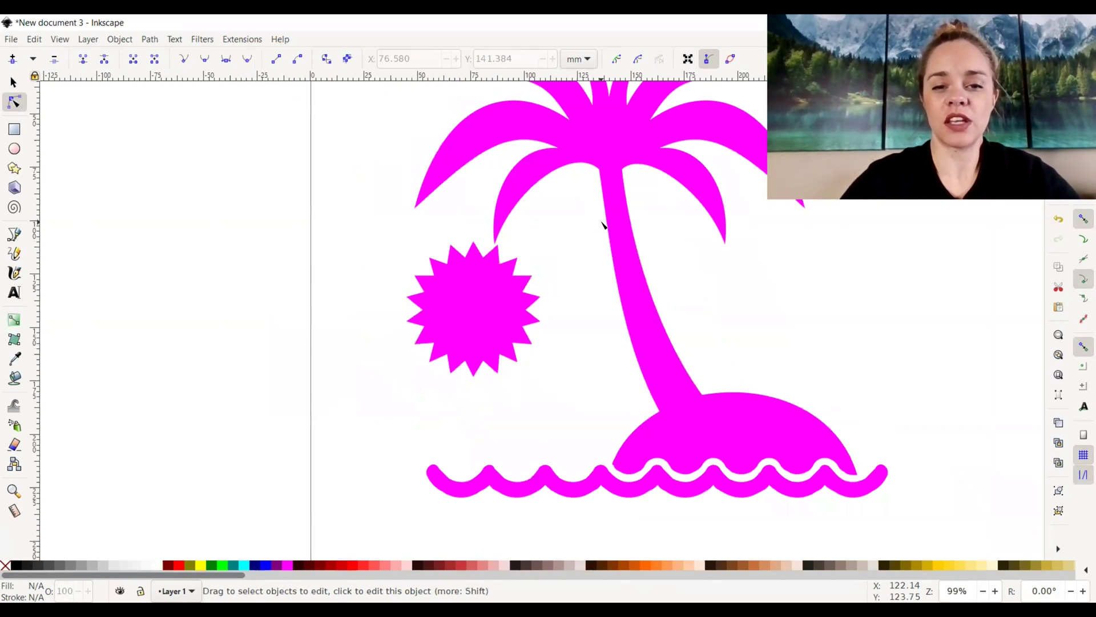
{"action": "scroll", "coordinate": [604, 225], "scroll_direction": "right", "scroll_amount": 3}
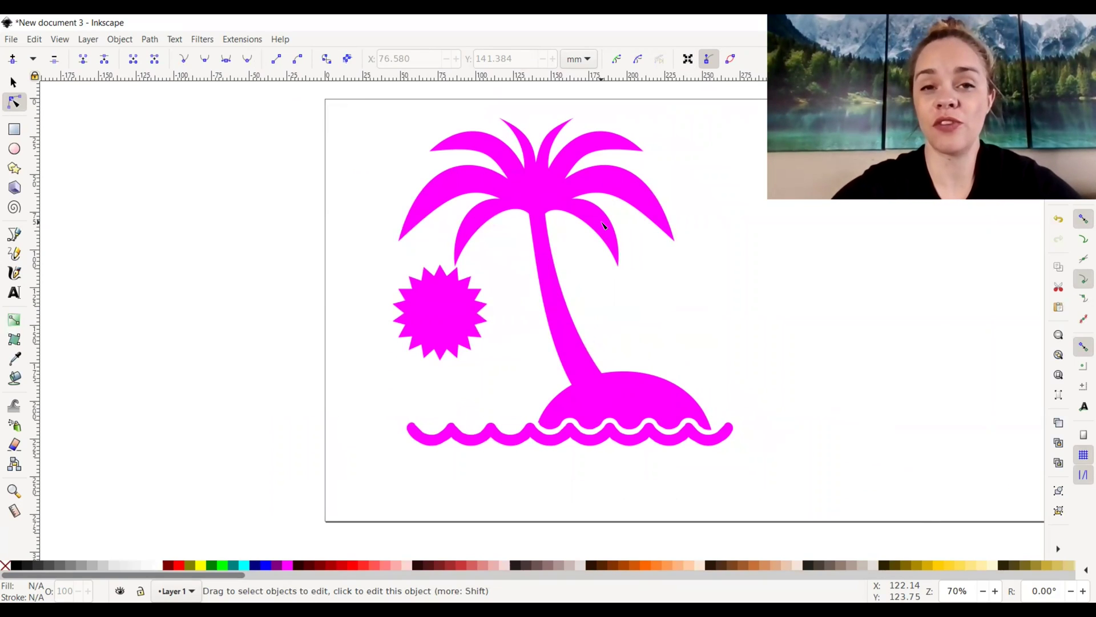